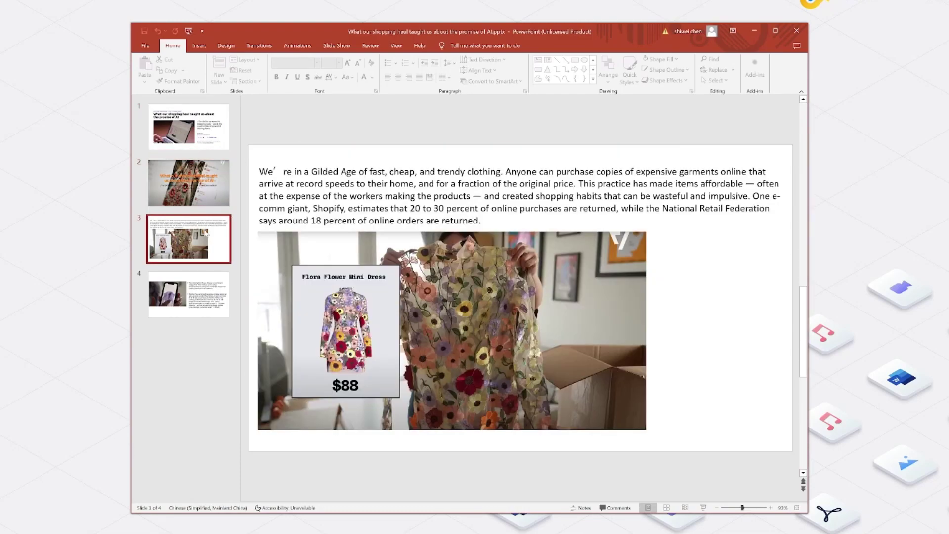
# Select the slide 4 thumbnail of the shopping-haul presentation.
pyautogui.click(214, 280)
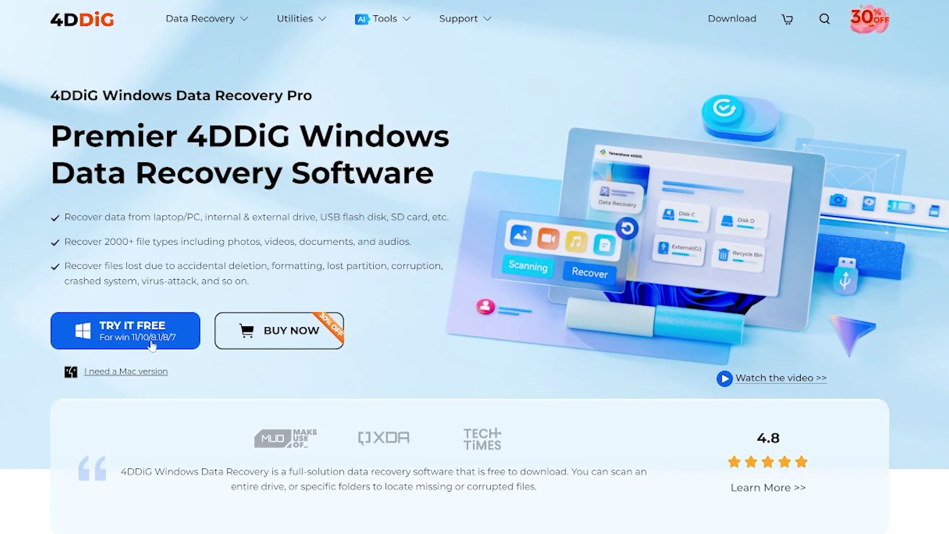
# Highlight the 'Recover 2000+ file types' claim and launch Tenorshare 4DDiG from the desktop.
pyautogui.moveTo(65, 241); pyautogui.dragTo(415, 243)
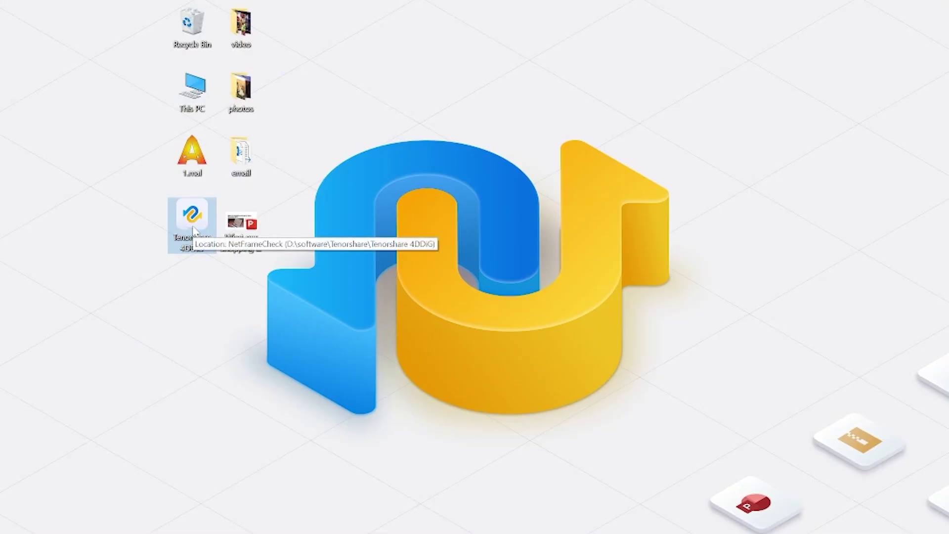
pyautogui.doubleClick(193, 218)
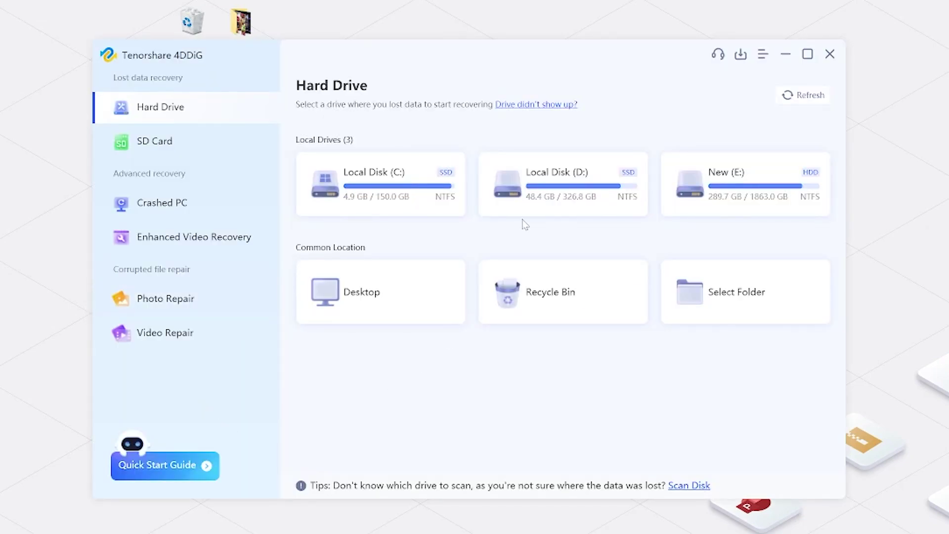
# Scan Local Disk (D:) with the default photo, video, document, audio and other file types.
pyautogui.click(623, 210)
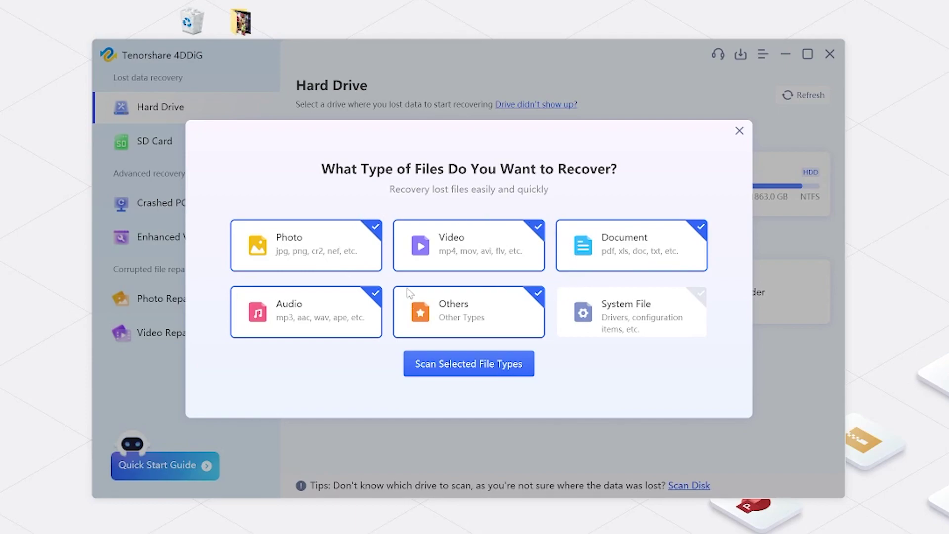
pyautogui.click(472, 369)
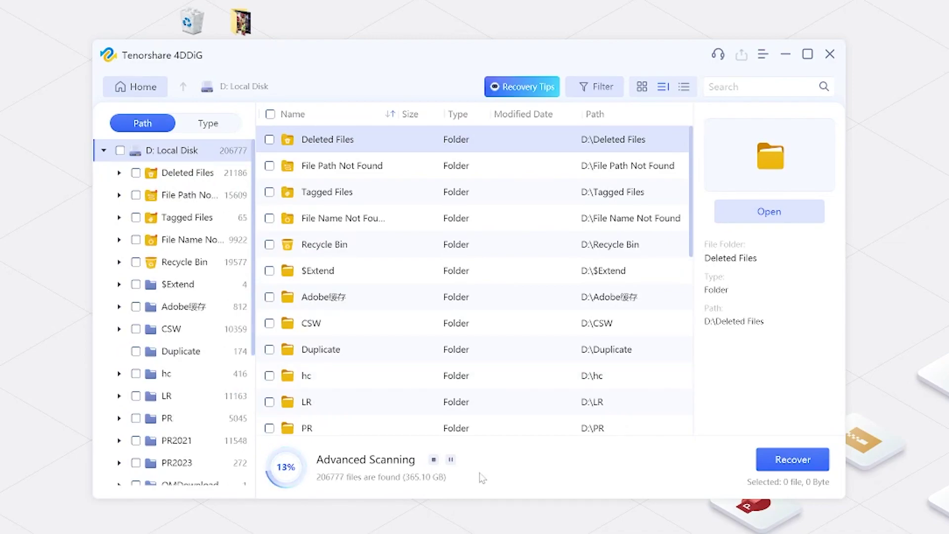
# Group scan results by Type and browse the photo, video and document folders, including PPT files.
pyautogui.click(208, 124)
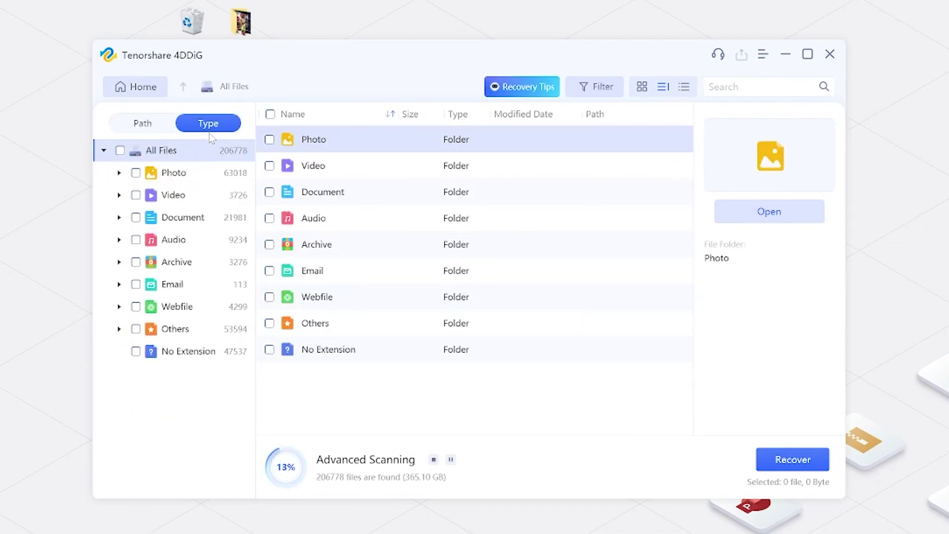
pyautogui.click(187, 176)
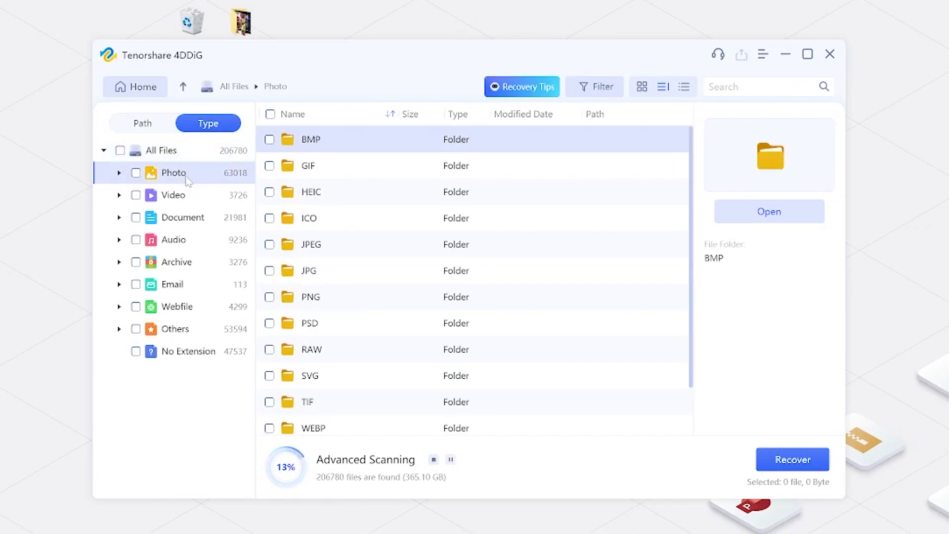
pyautogui.click(191, 203)
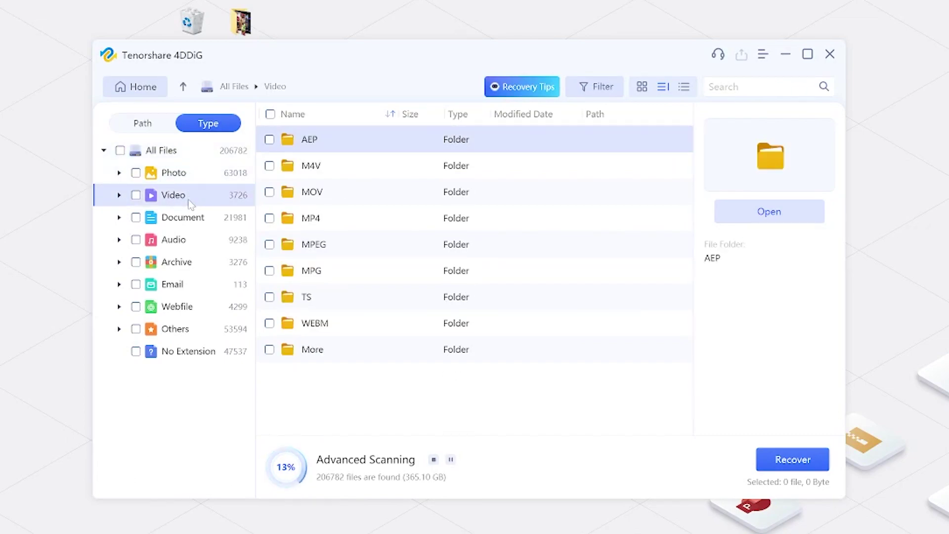
pyautogui.click(196, 215)
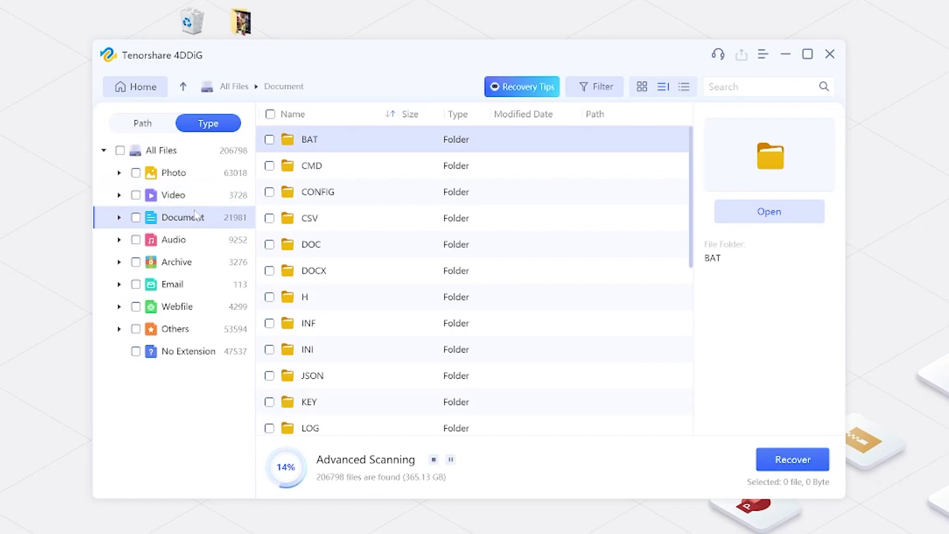
pyautogui.scroll(-3, 346, 272)
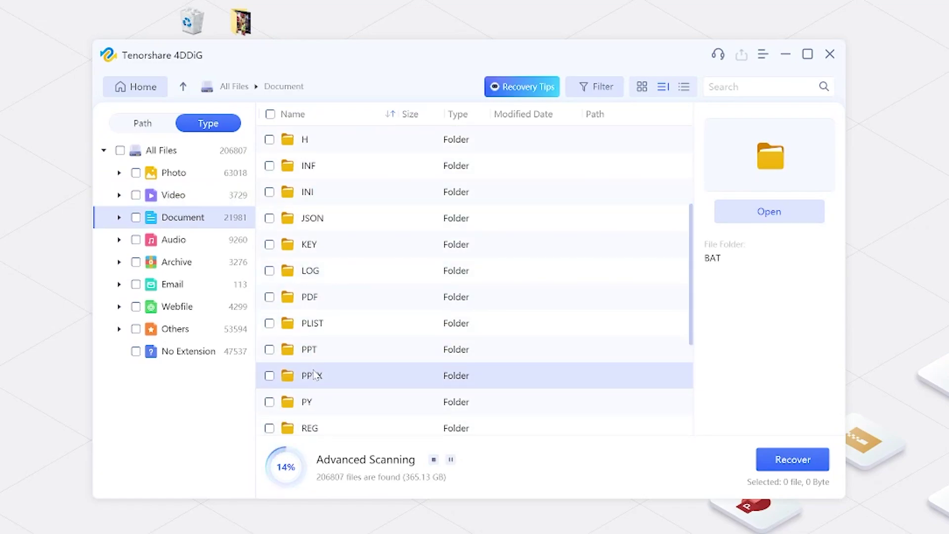
pyautogui.doubleClick(311, 349)
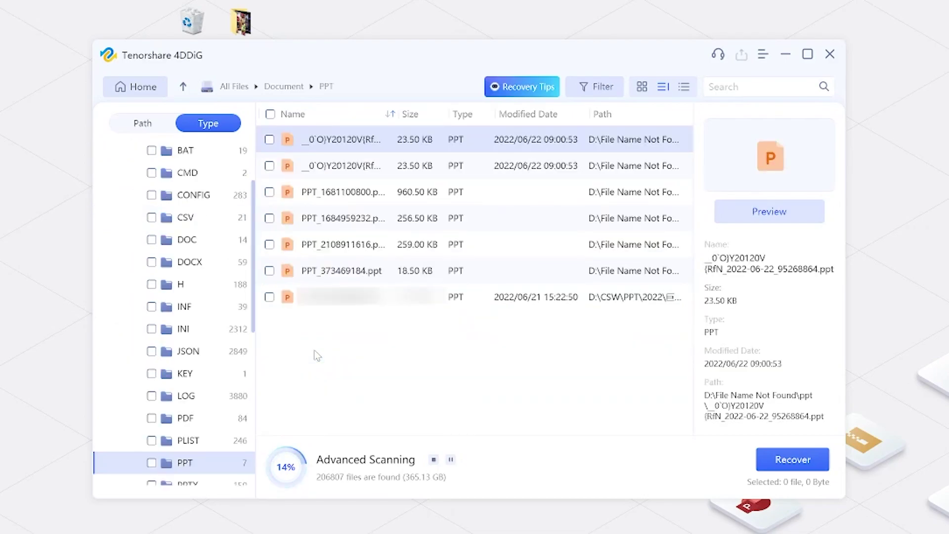
pyautogui.click(295, 87)
# Search for 'what our shopping', check the 10.22 MB Desktop PPTX and recover it.
pyautogui.click(734, 89)
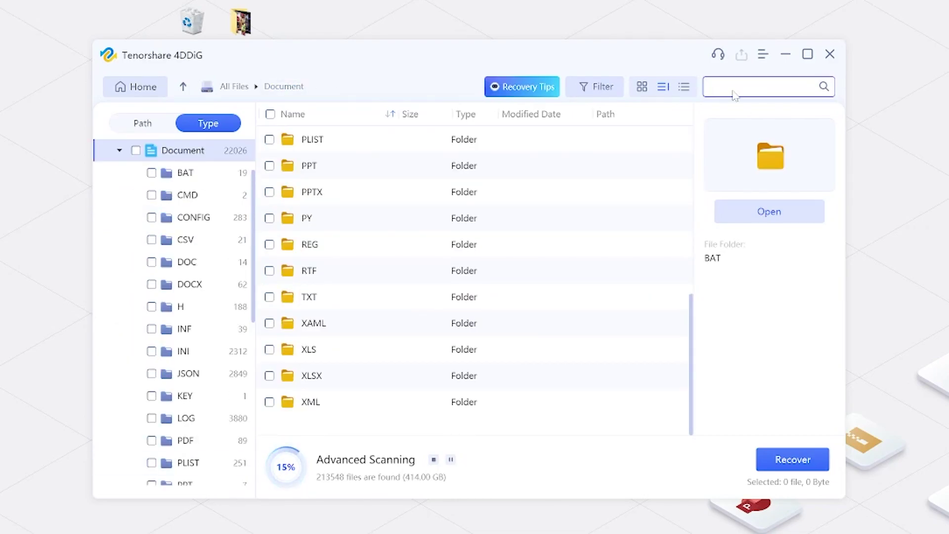
pyautogui.write('what our shopping')
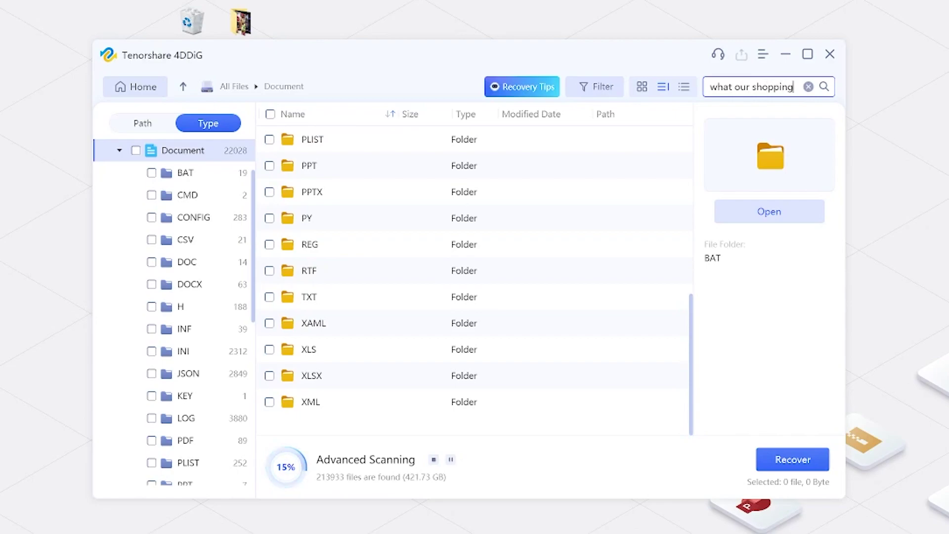
pyautogui.press('Return')
pyautogui.click(107, 139)
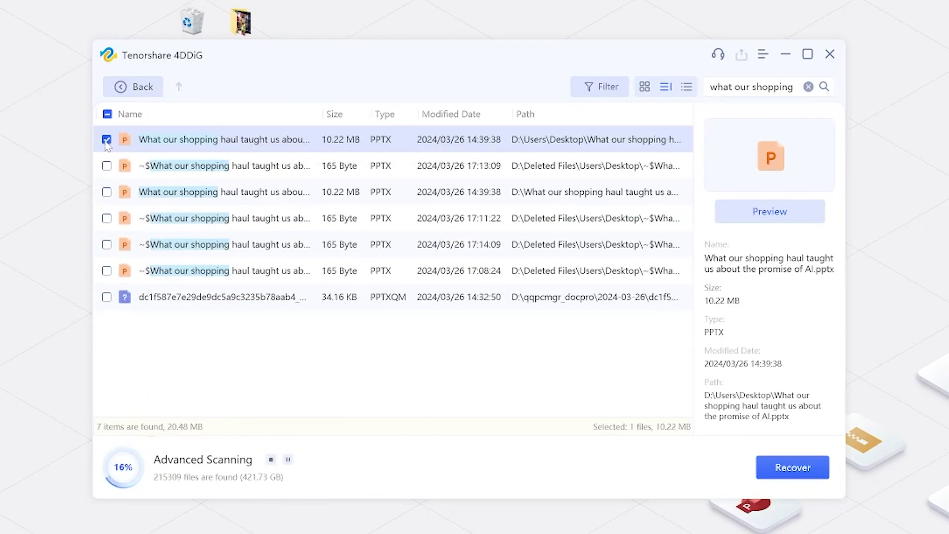
pyautogui.click(801, 472)
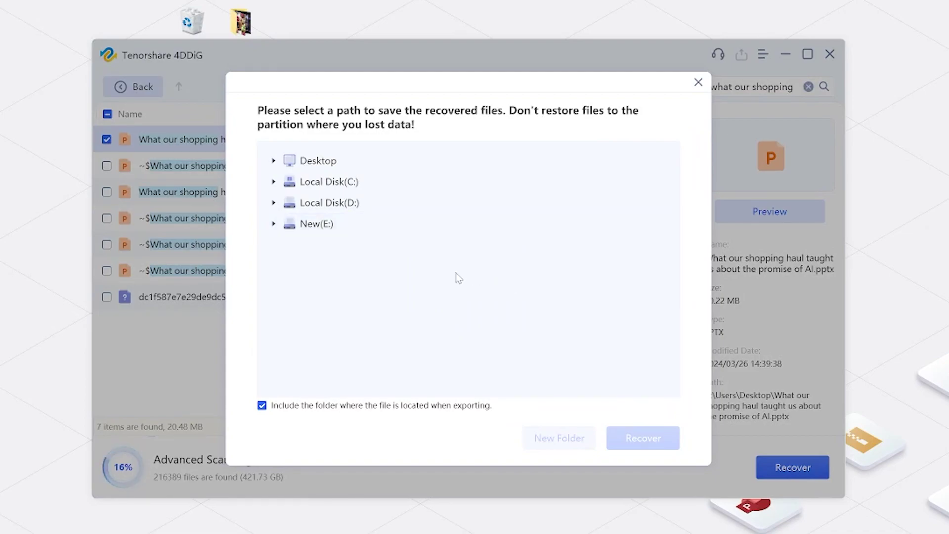
# Create a new folder named 'ppt' on the Desktop as the save location.
pyautogui.click(274, 161)
pyautogui.click(318, 160)
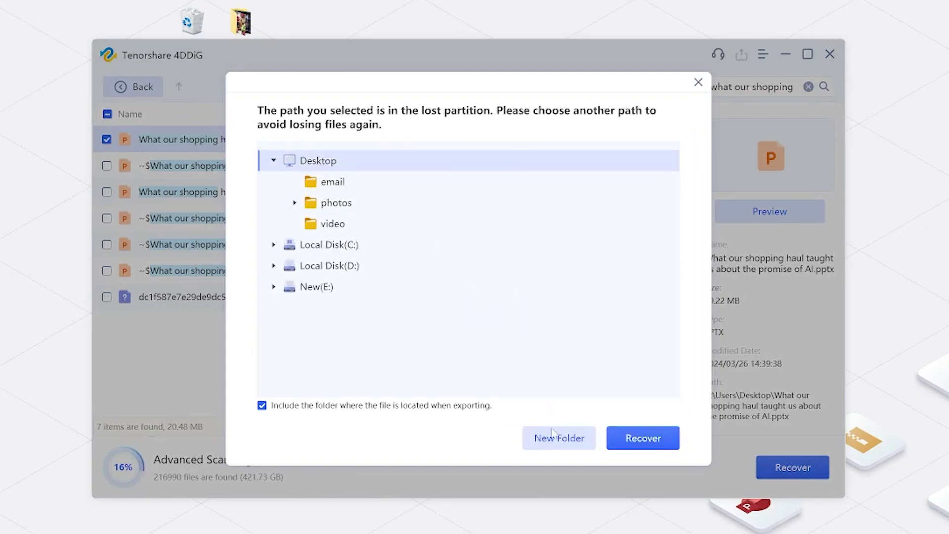
pyautogui.click(553, 445)
pyautogui.write('ppt')
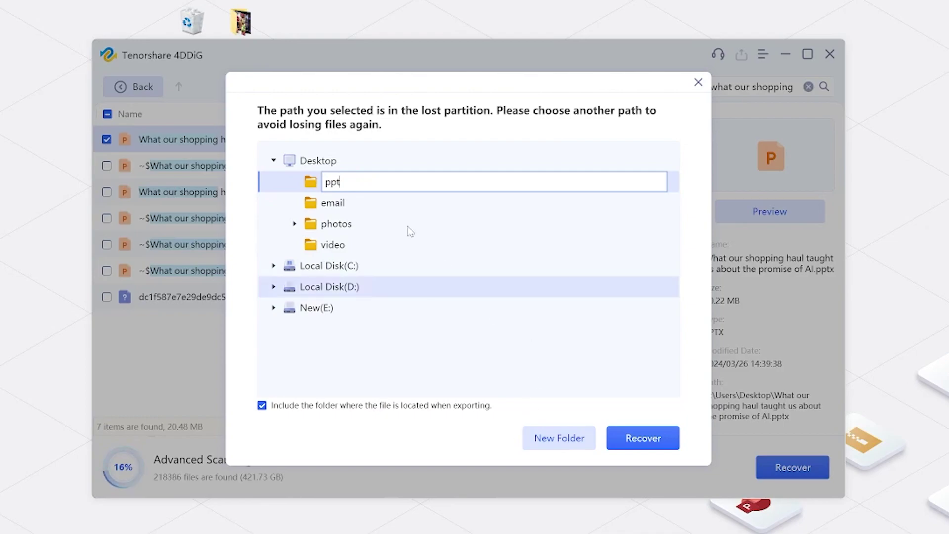
pyautogui.click(376, 186)
# Recover the presentation into 'ppt' despite the warning, with Recover and Repair, and view the recovered files.
pyautogui.click(643, 439)
pyautogui.click(569, 301)
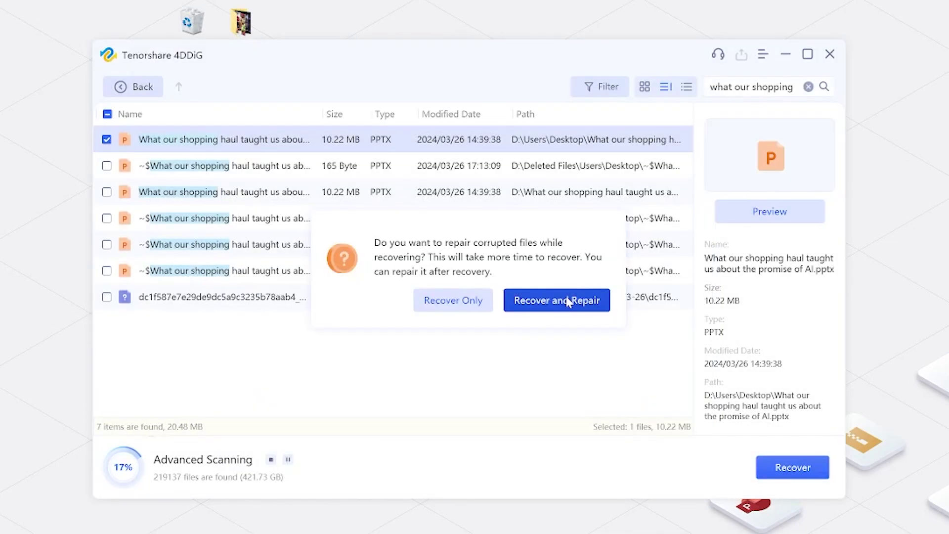
pyautogui.click(569, 301)
pyautogui.click(471, 325)
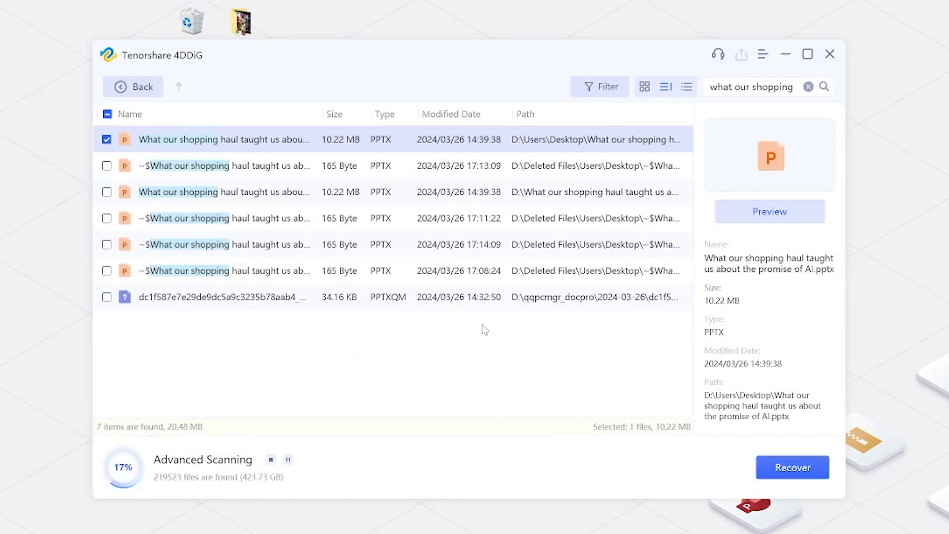
# Open the recovered shopping-haul PPTX from the recovered files' PPTX folder.
pyautogui.doubleClick(422, 272)
pyautogui.doubleClick(421, 272)
pyautogui.doubleClick(422, 272)
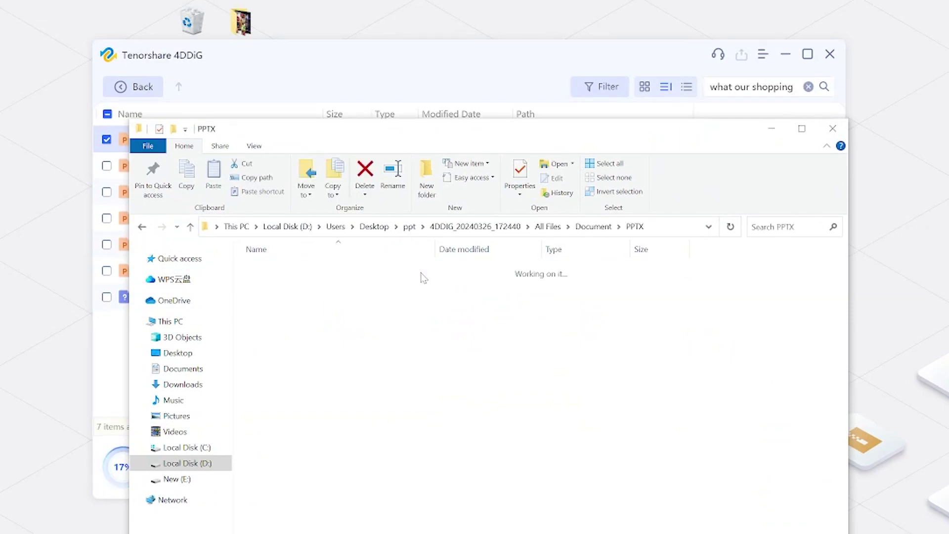
pyautogui.doubleClick(341, 269)
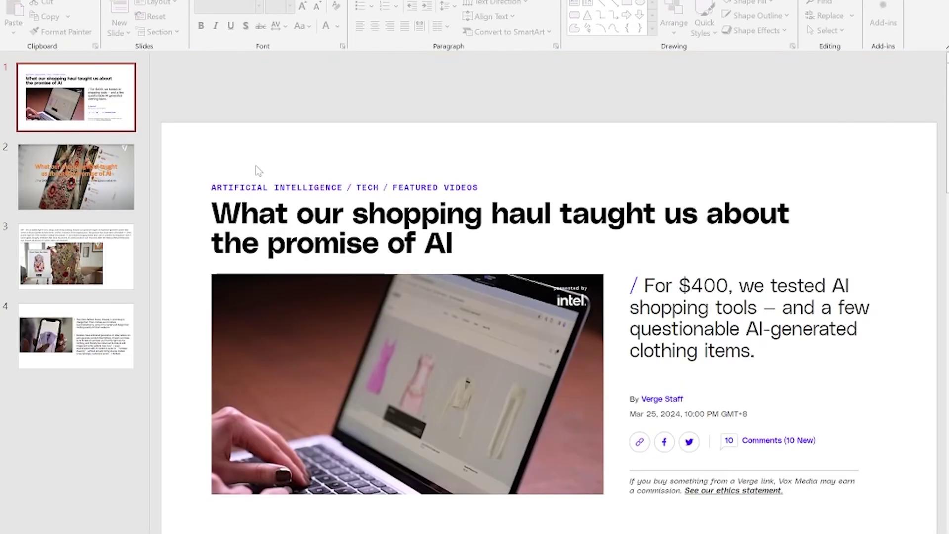
# Check slides 2 to 4, then shrink the slide 3 video image slightly from its top-right corner.
pyautogui.click(65, 157)
pyautogui.click(86, 238)
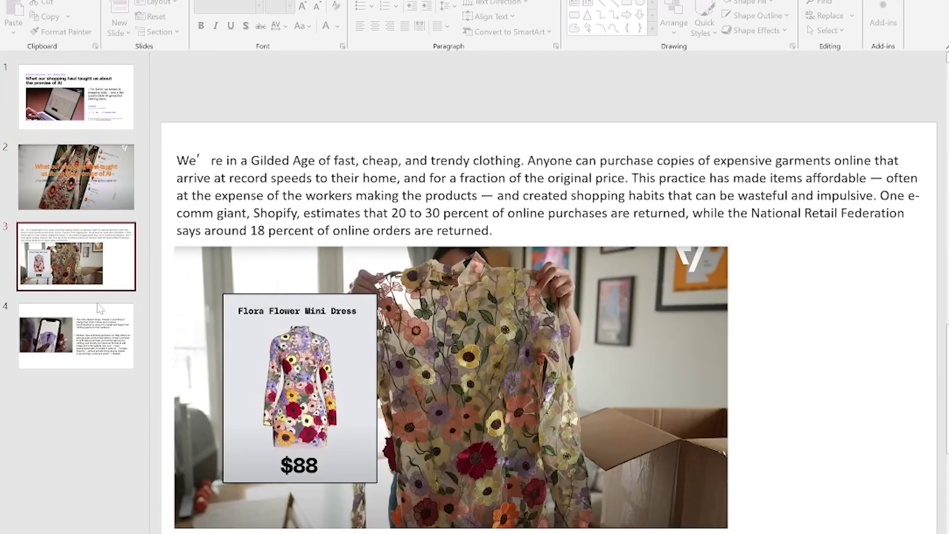
pyautogui.click(97, 315)
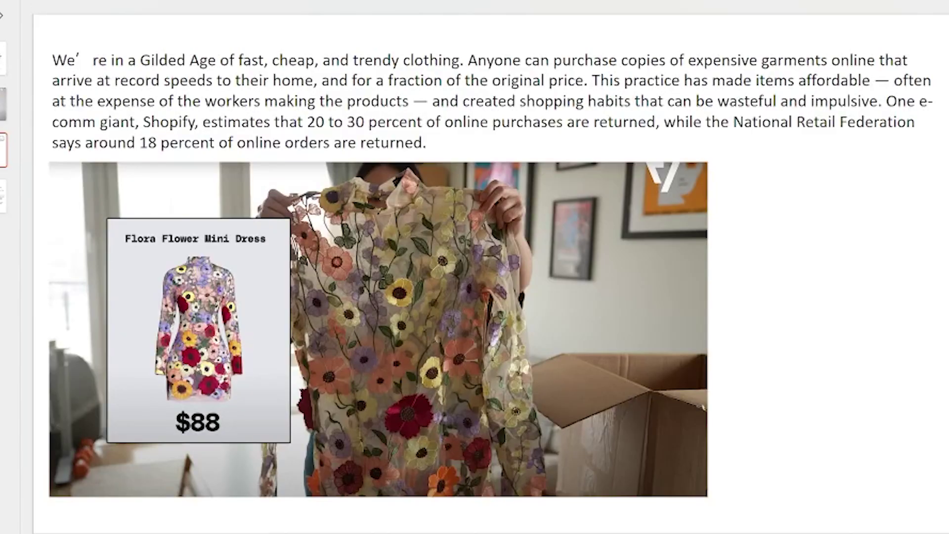
pyautogui.click(436, 188)
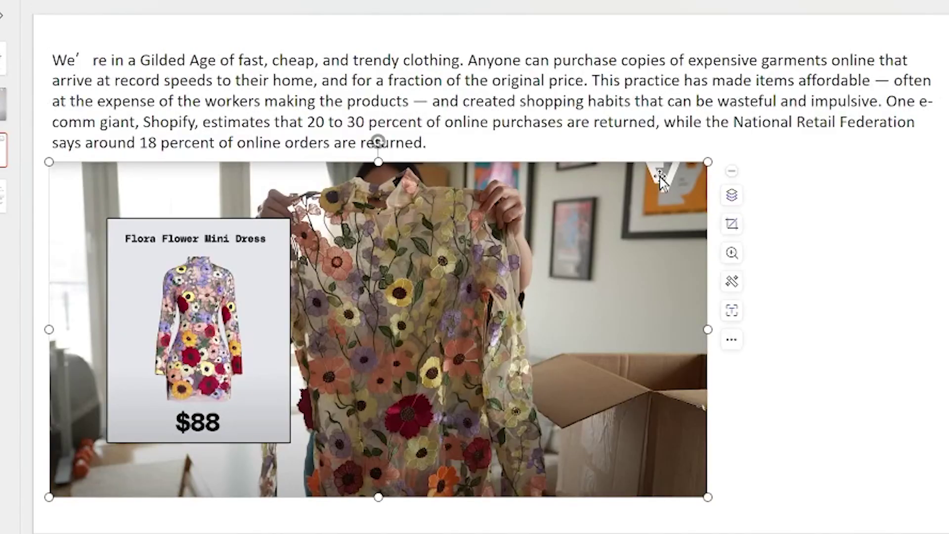
pyautogui.moveTo(708, 162); pyautogui.dragTo(679, 177)
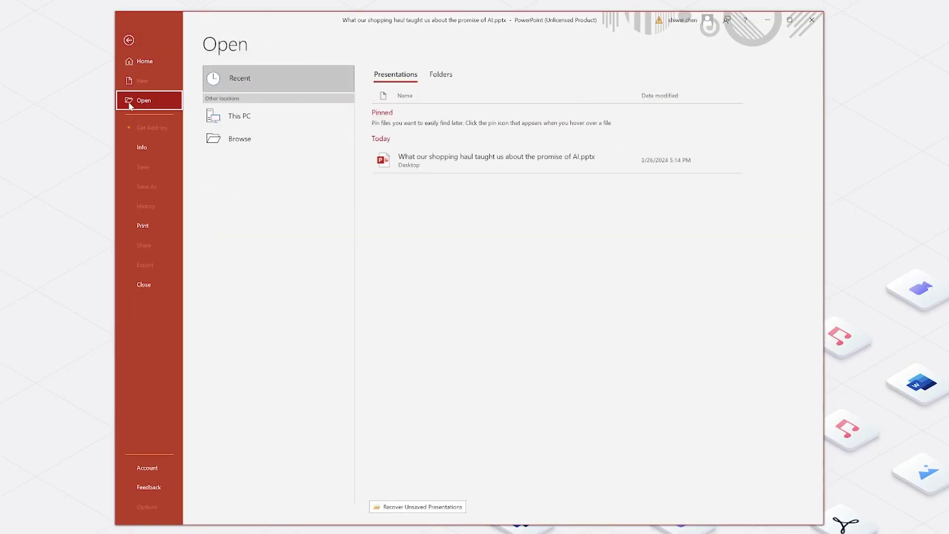
# Check Recover Unsaved Presentations, then open the shopping-haul pptx from the Desktop.
pyautogui.click(435, 507)
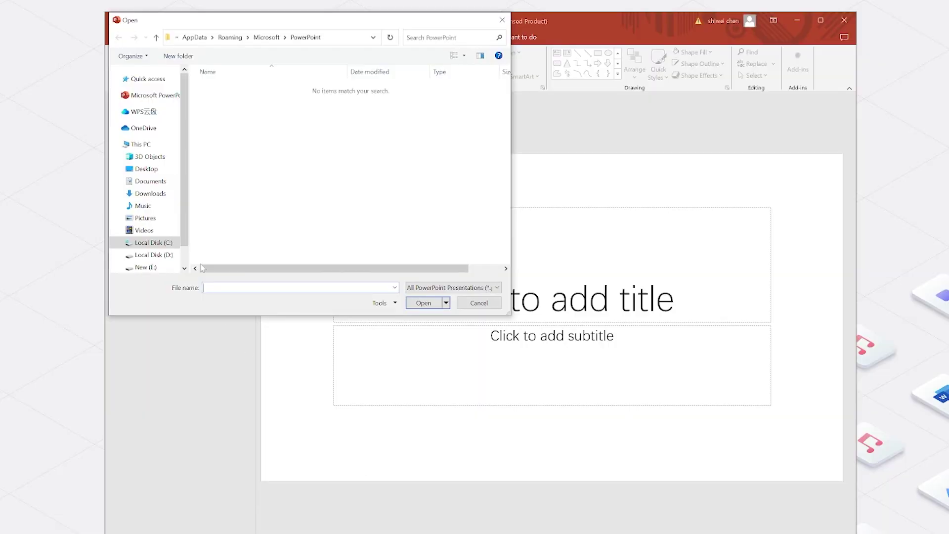
pyautogui.click(147, 169)
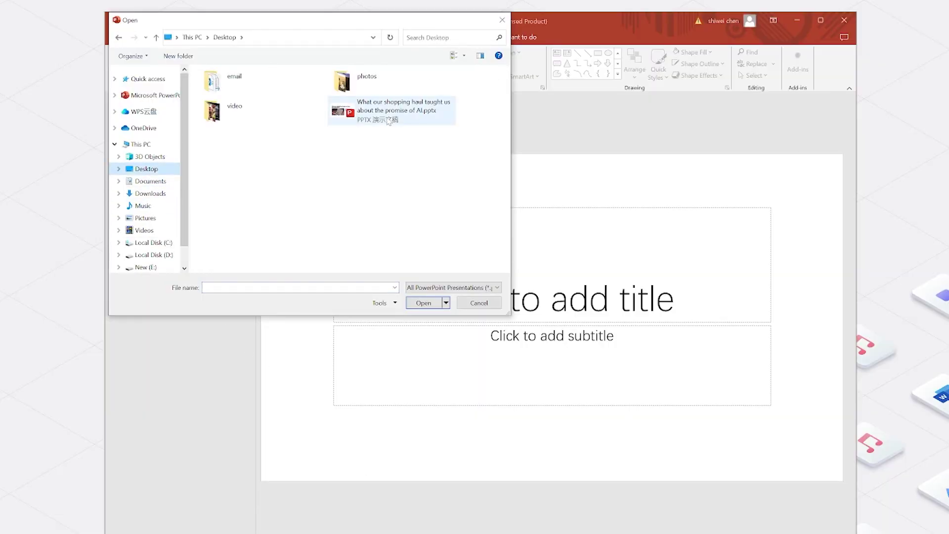
pyautogui.click(389, 121)
pyautogui.click(431, 304)
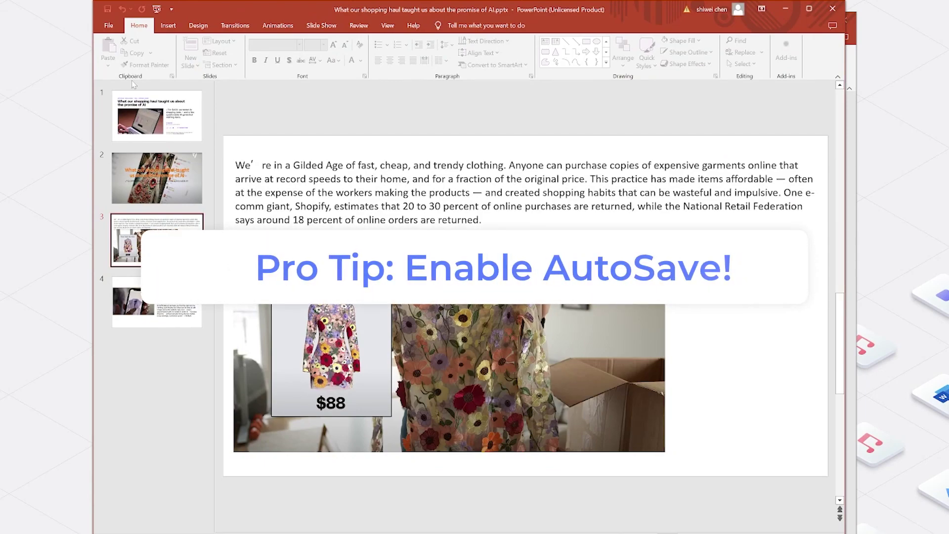
# View slides 1, 2, 3 and 4 of the reopened shopping-haul deck in turn.
pyautogui.click(157, 116)
pyautogui.click(146, 189)
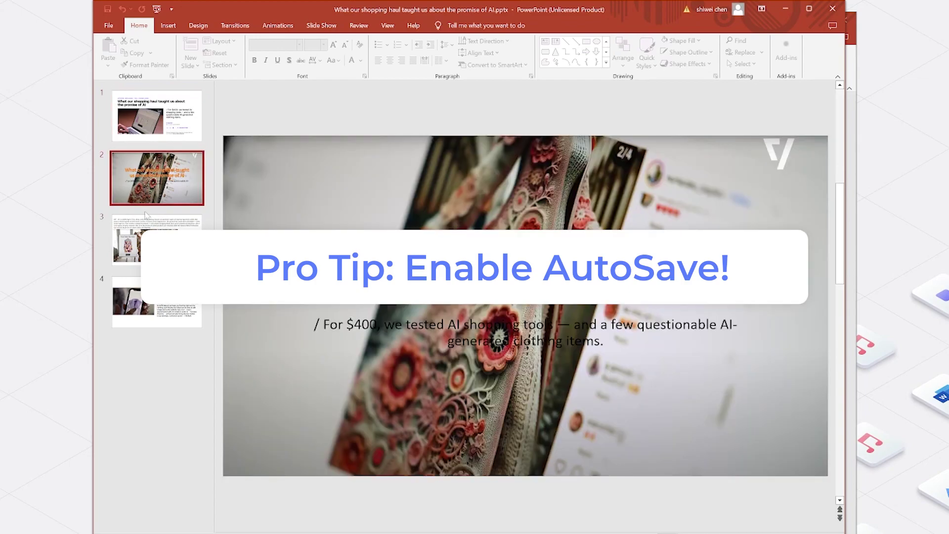
pyautogui.click(156, 241)
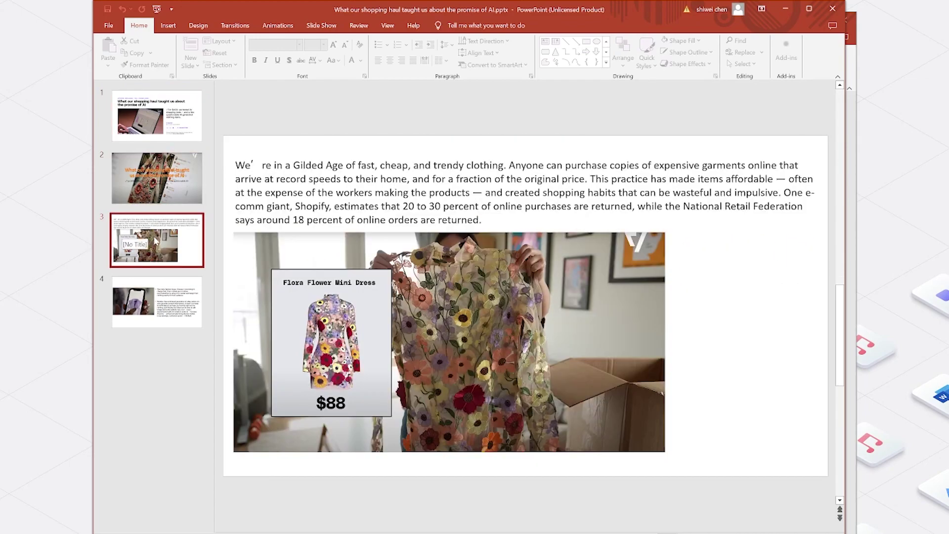
pyautogui.click(194, 312)
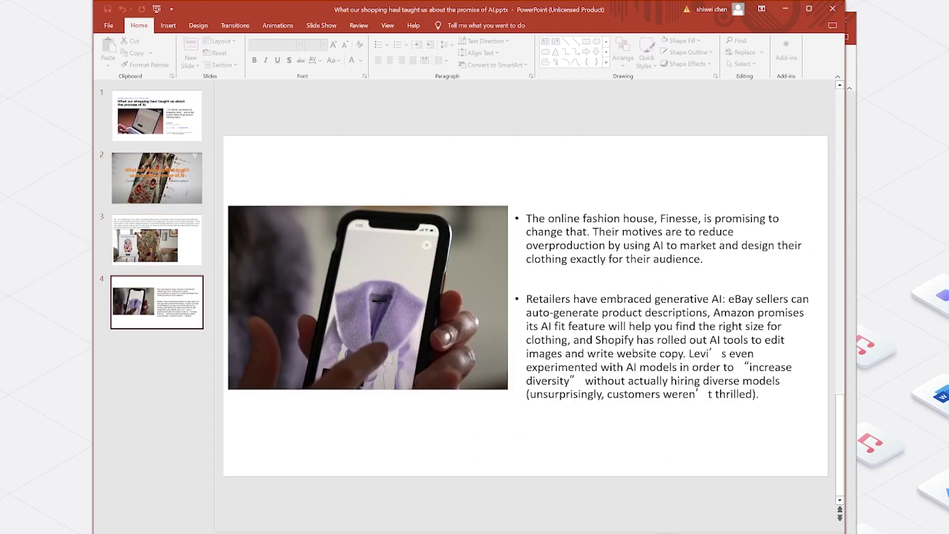